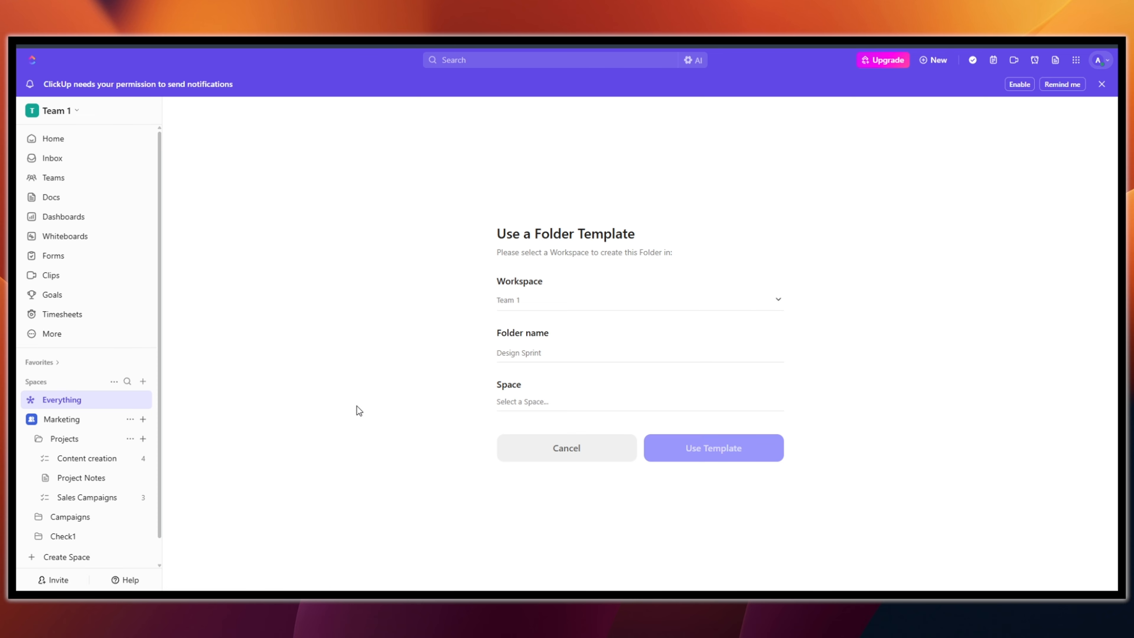
Step: Name the template's new folder "Sprint" and place it in the Marketing space
key("ctrl+a")
type("S")
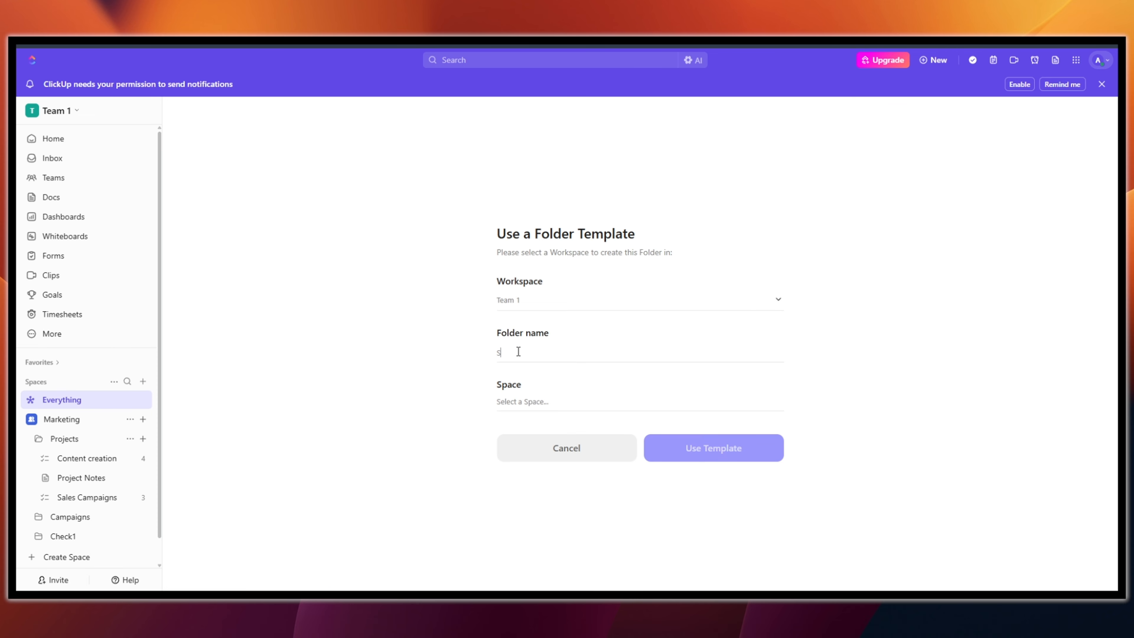
type("print")
left_click(518, 402)
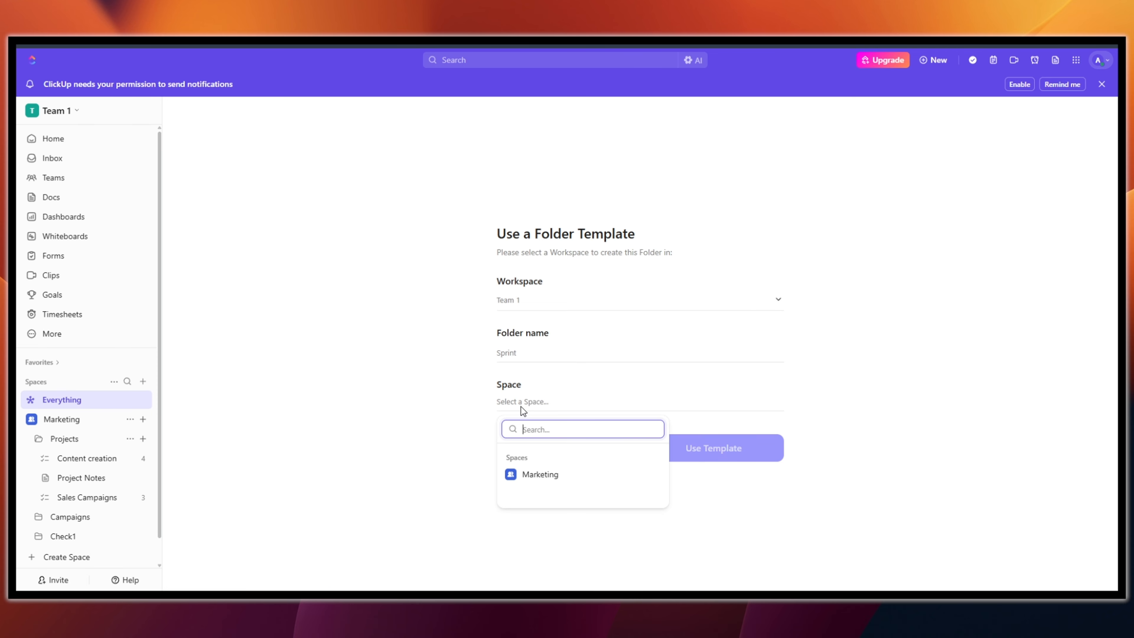
left_click(566, 476)
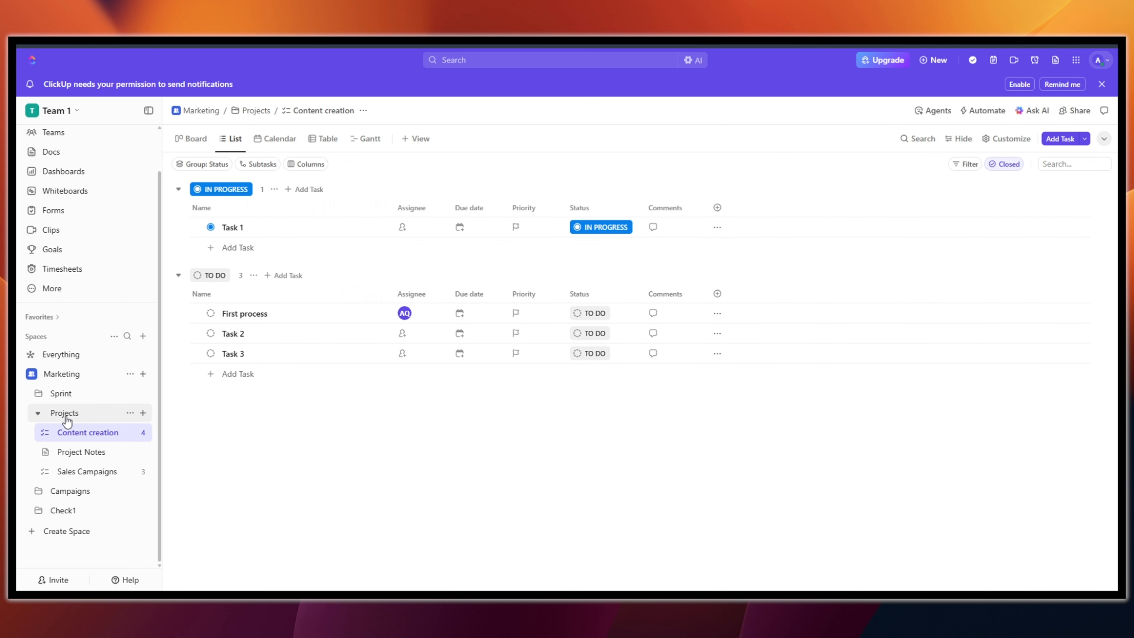
Step: Expand the Sprint folder and rename its Day 1 - Map list to "Day 1 - Backlog", keeping the emoji
left_click(38, 393)
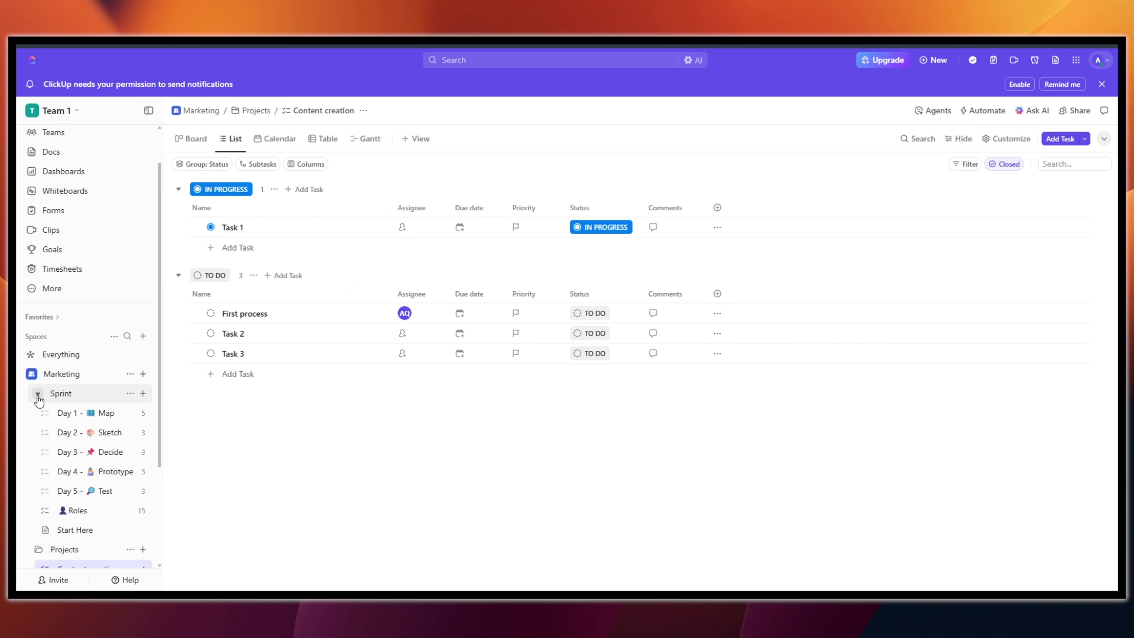
scroll(79, 491, "down", 2)
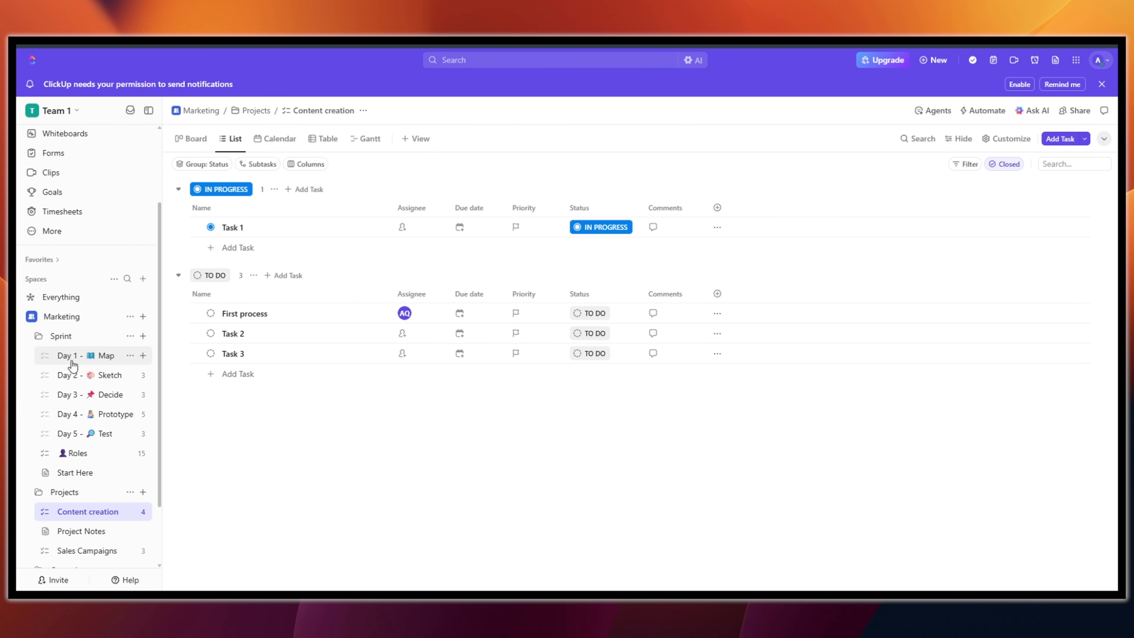
left_click(130, 356)
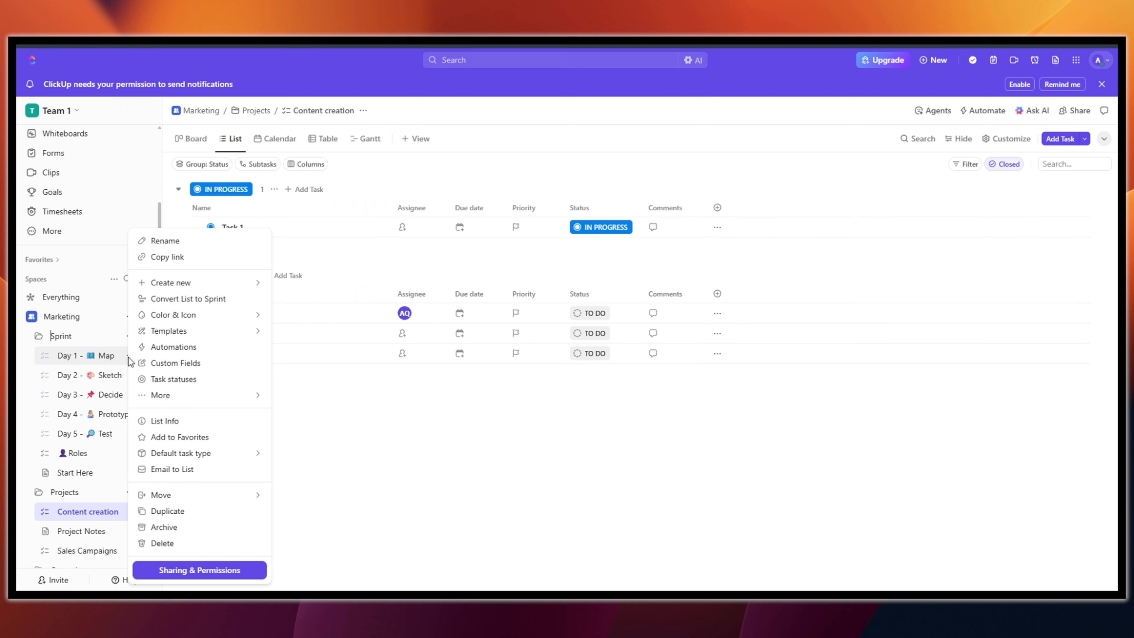
left_click(158, 242)
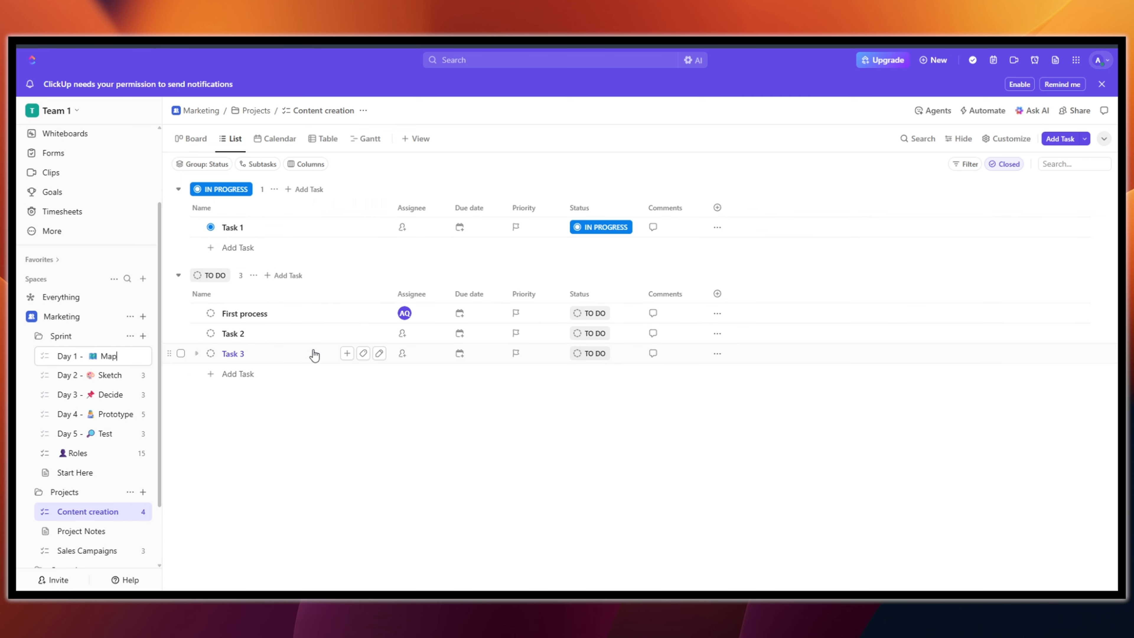
type("Backlog")
key("Return")
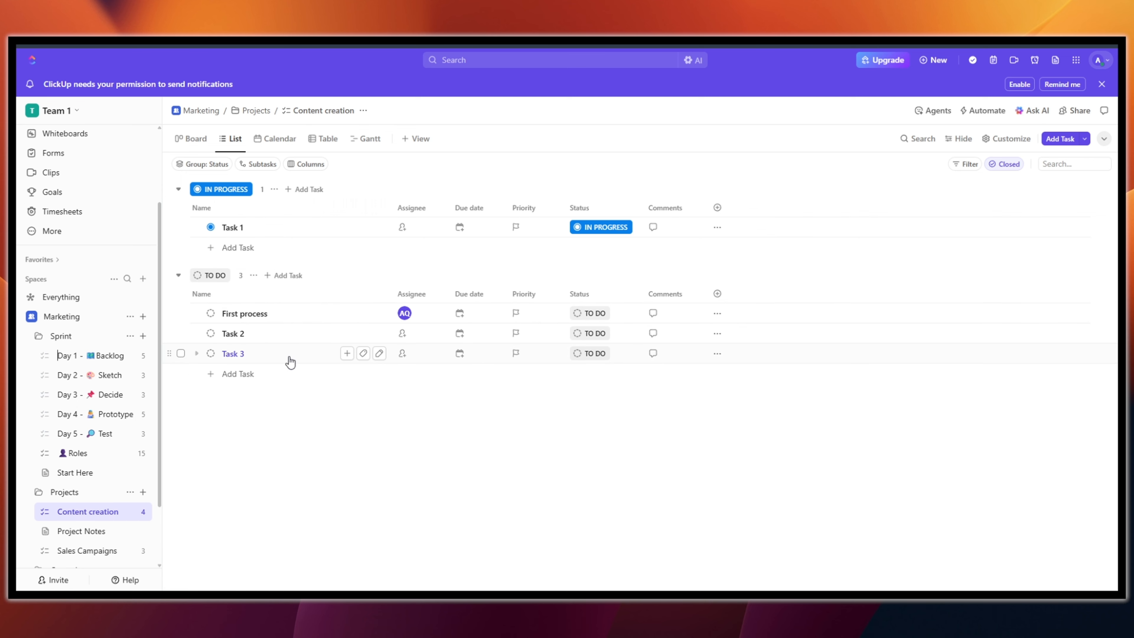
Step: Rename the Day 2 - Sketch list to "Day 2 - Sprints list", keeping the emoji
left_click(113, 379)
left_click(130, 375)
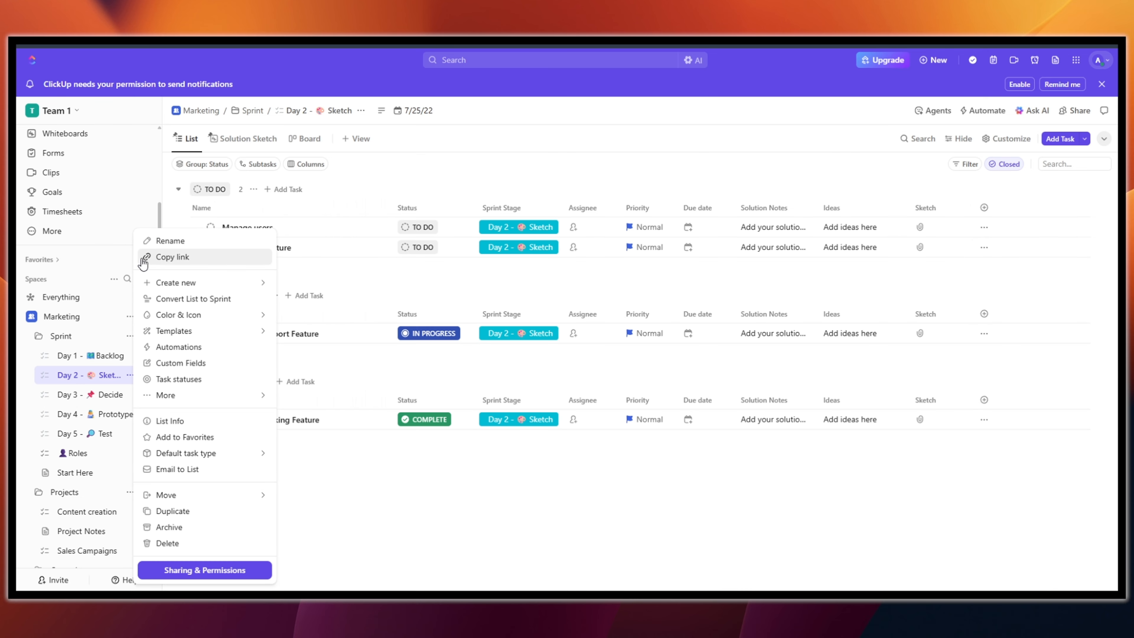
left_click(170, 240)
key("BackSpace")
key("BackSpace")
key("BackSpace")
key("BackSpace")
key("BackSpace")
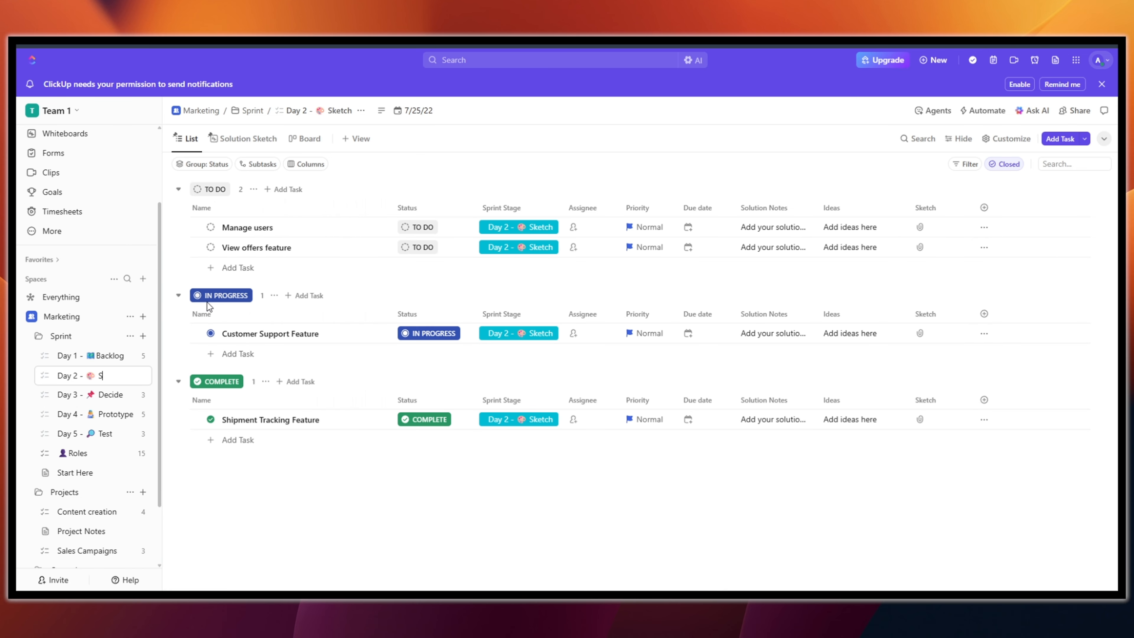
type("prints I")
type("ist")
key("Return")
Step: Open the Sprint folder's overview and rename the Day 3 - Decide list to "Day 3 - Bugs reporting"
left_click(96, 357)
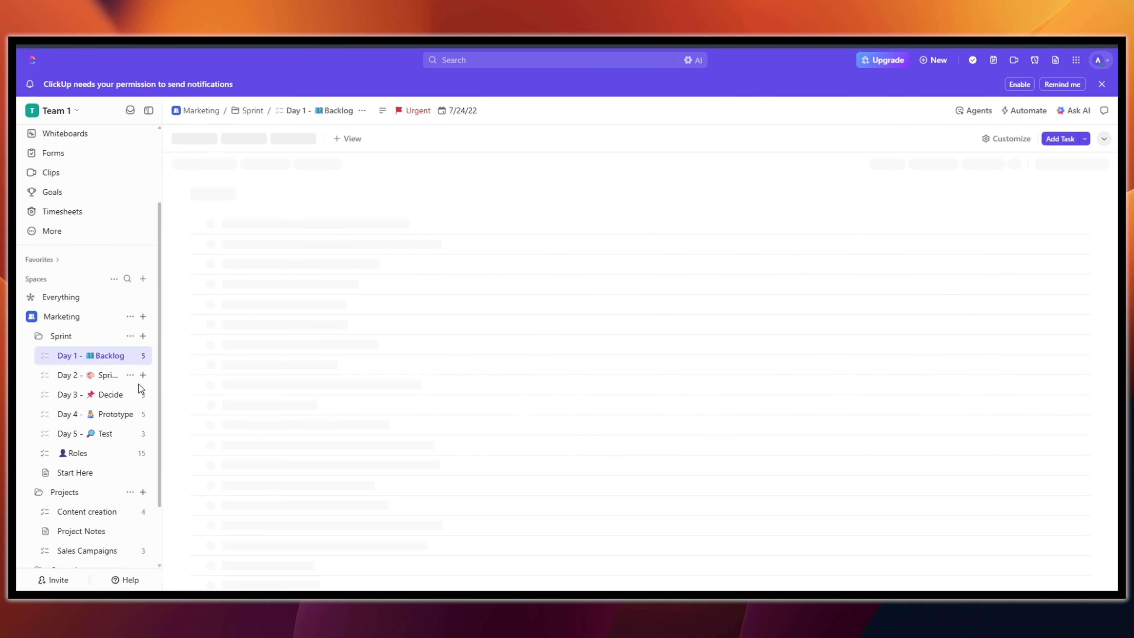
left_click(65, 340)
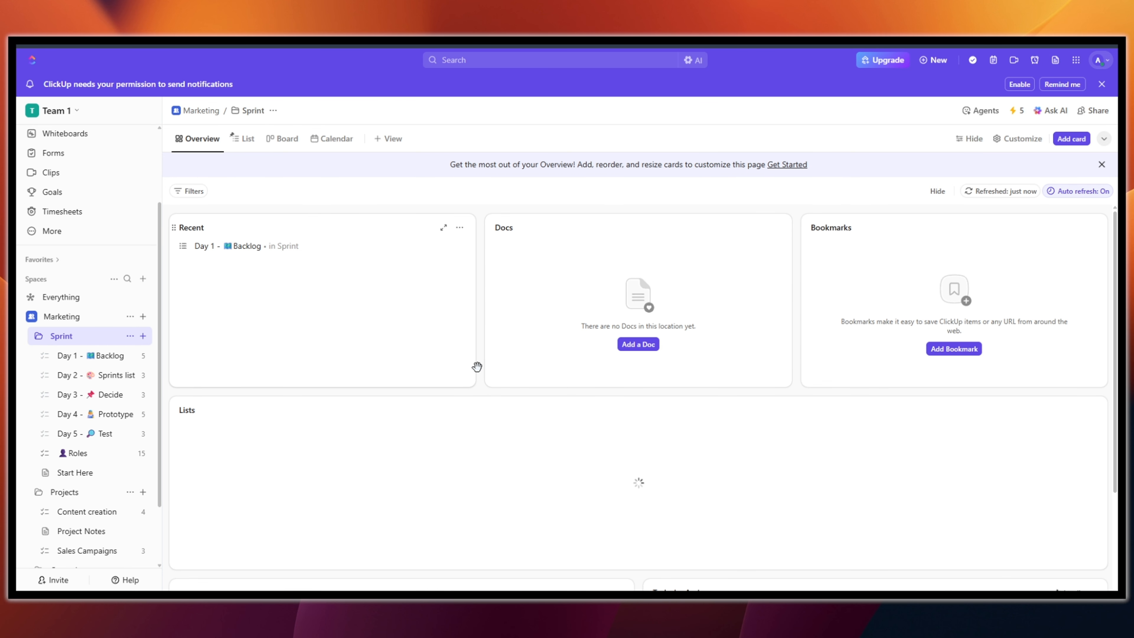
scroll(326, 334, "down", 1)
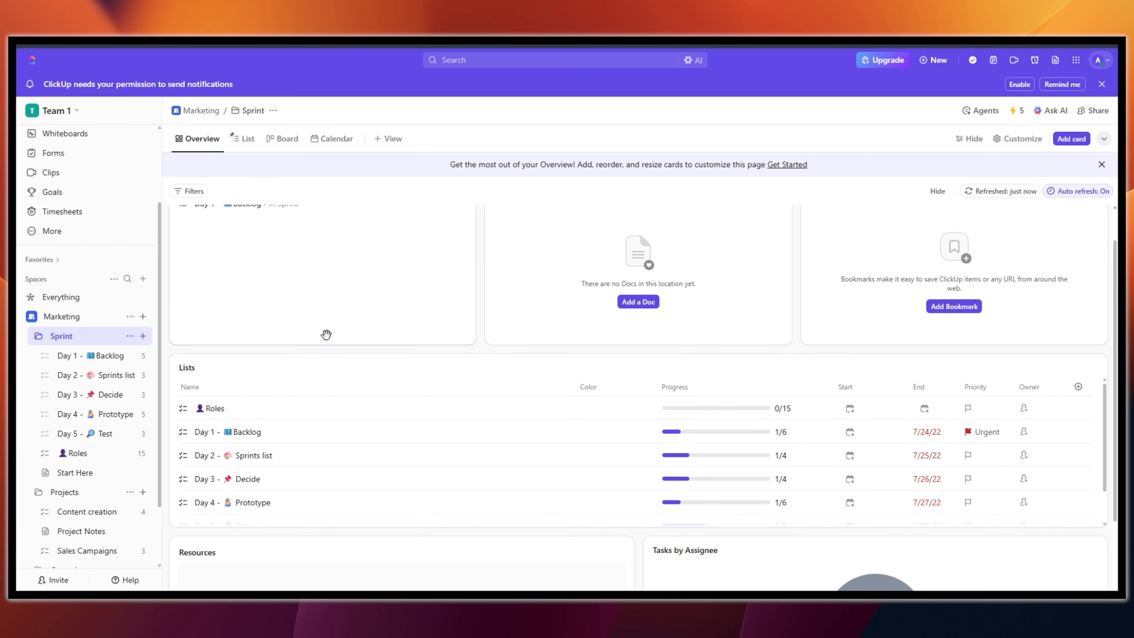
scroll(326, 334, "down", 2)
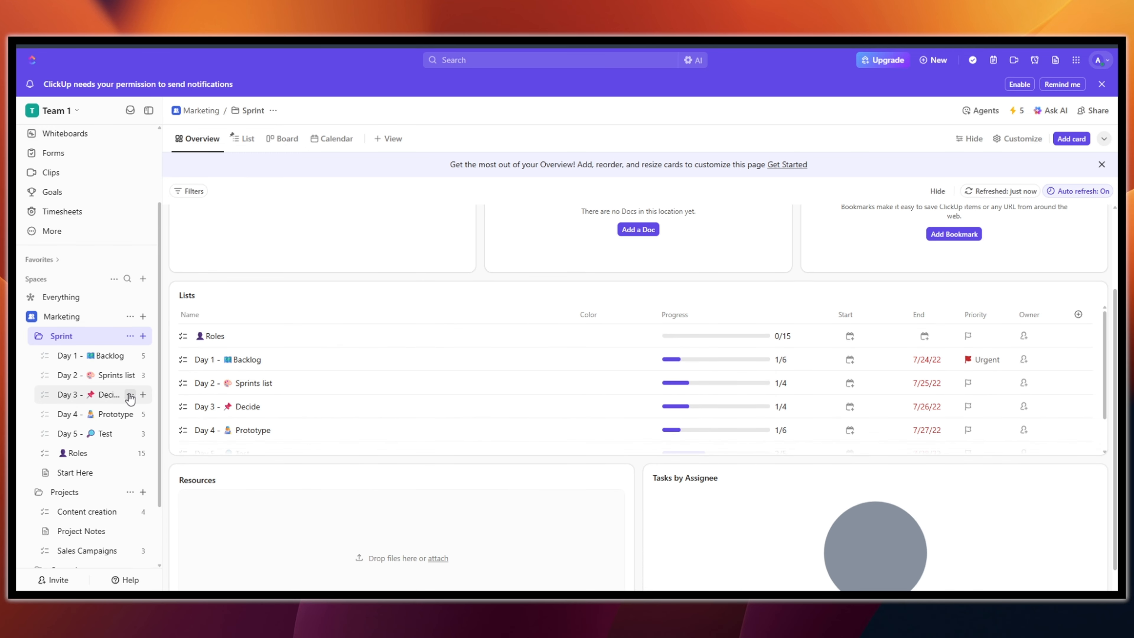
left_click(130, 397)
left_click(170, 245)
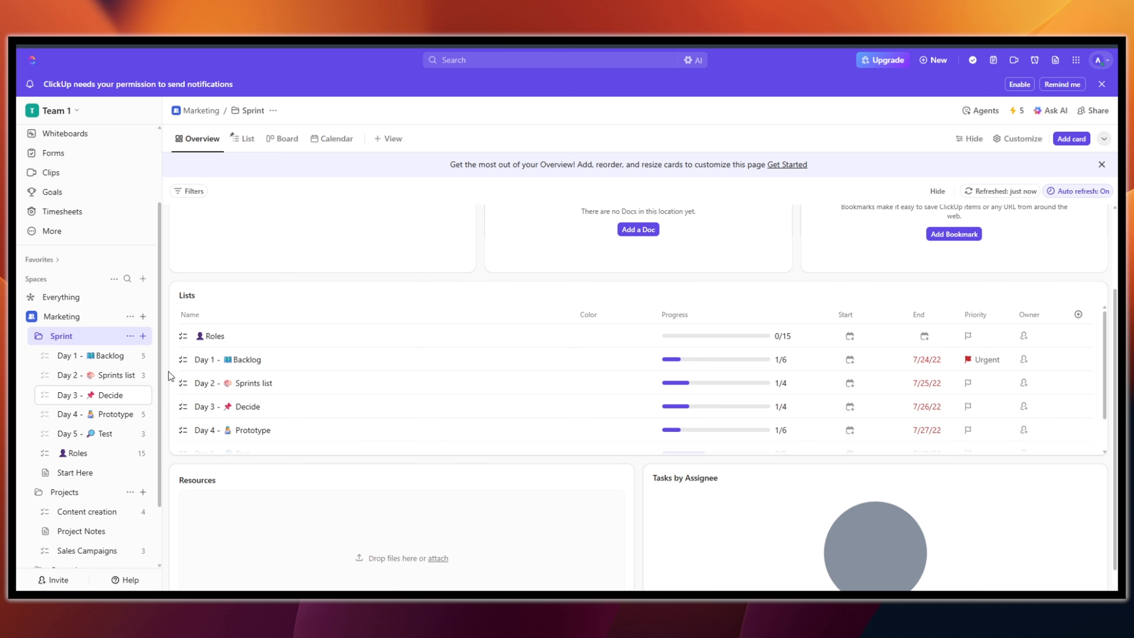
key("BackSpace")
key("BackSpace")
key("BackSpace")
key("BackSpace")
key("BackSpace")
key("BackSpace")
type("Bugs")
type(" reporting")
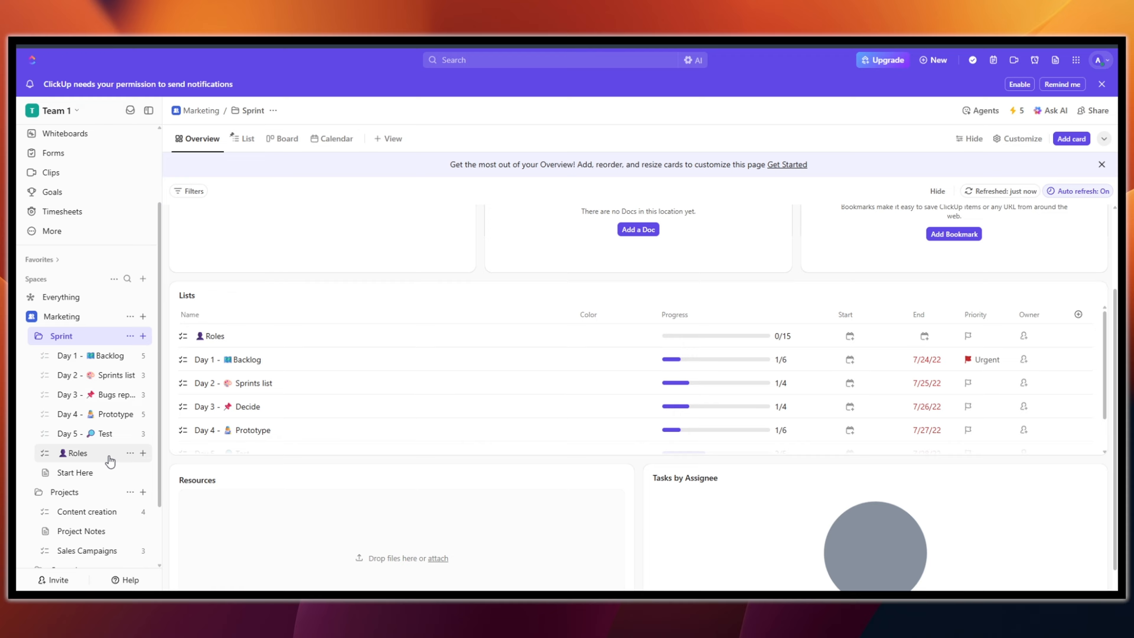
key("Return")
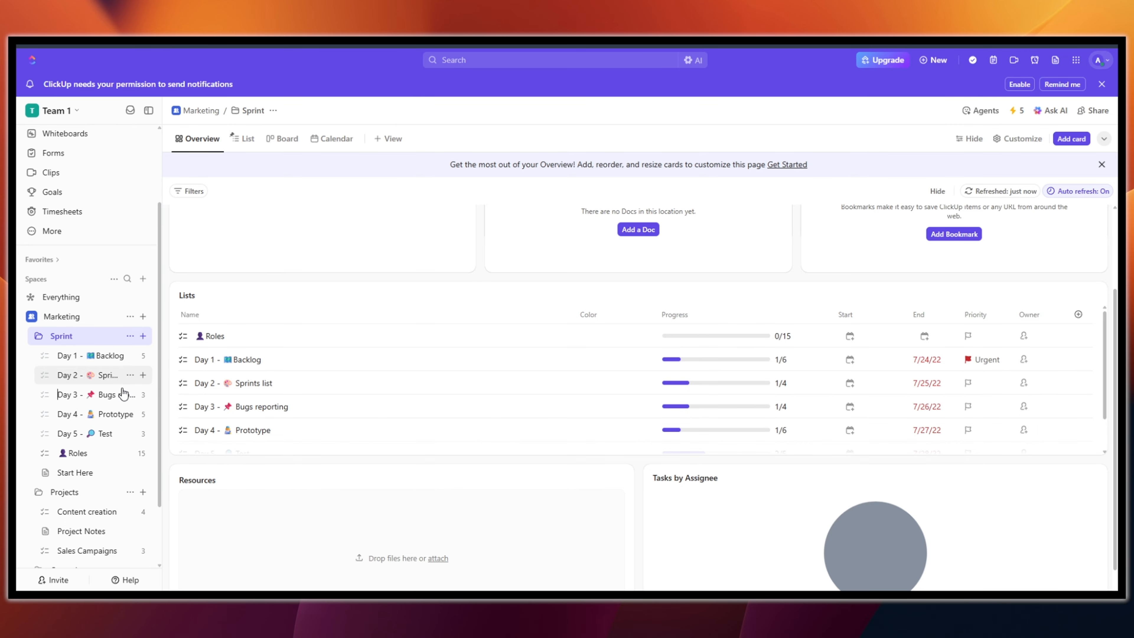
Step: Show the Day 2 - Sprints list in Board view and move the Manage users task to In Progress
left_click(87, 355)
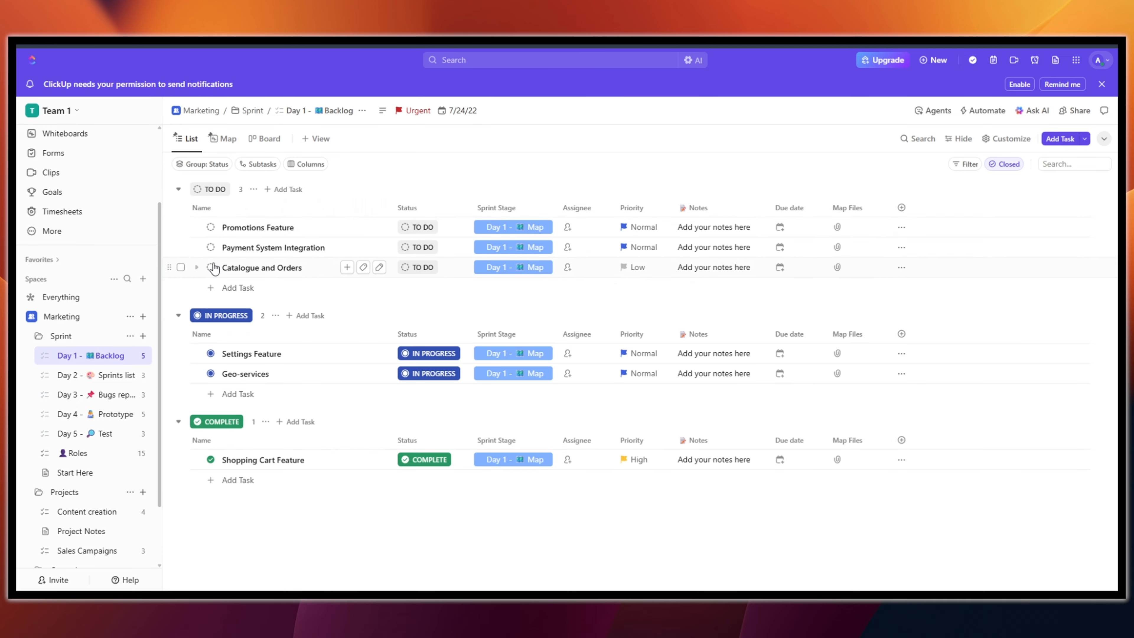
left_click(110, 376)
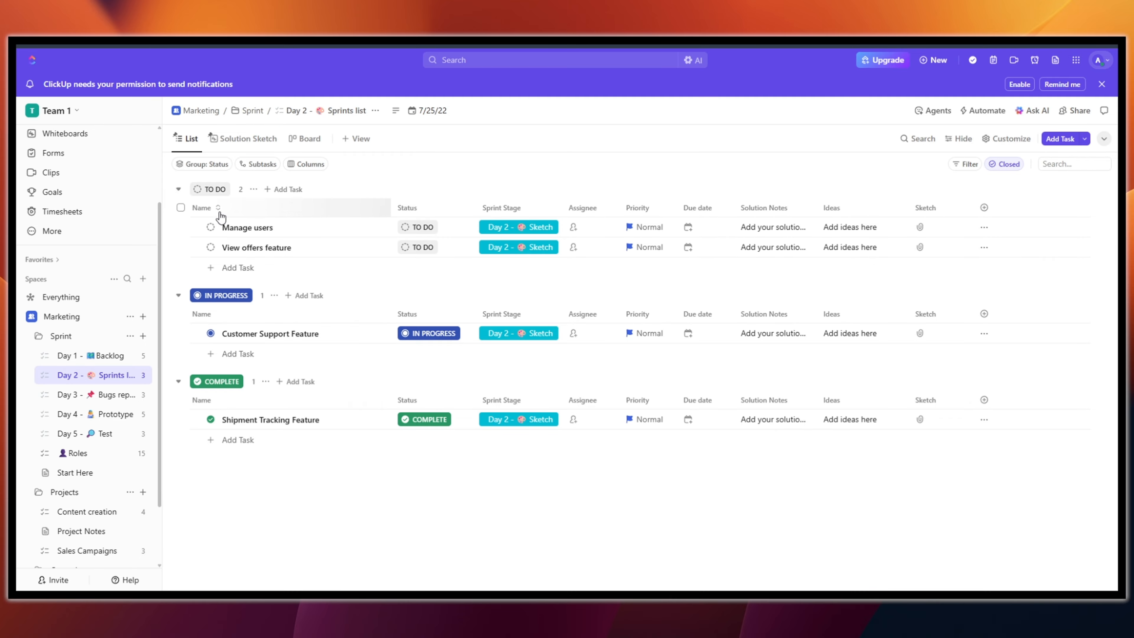
left_click(295, 189)
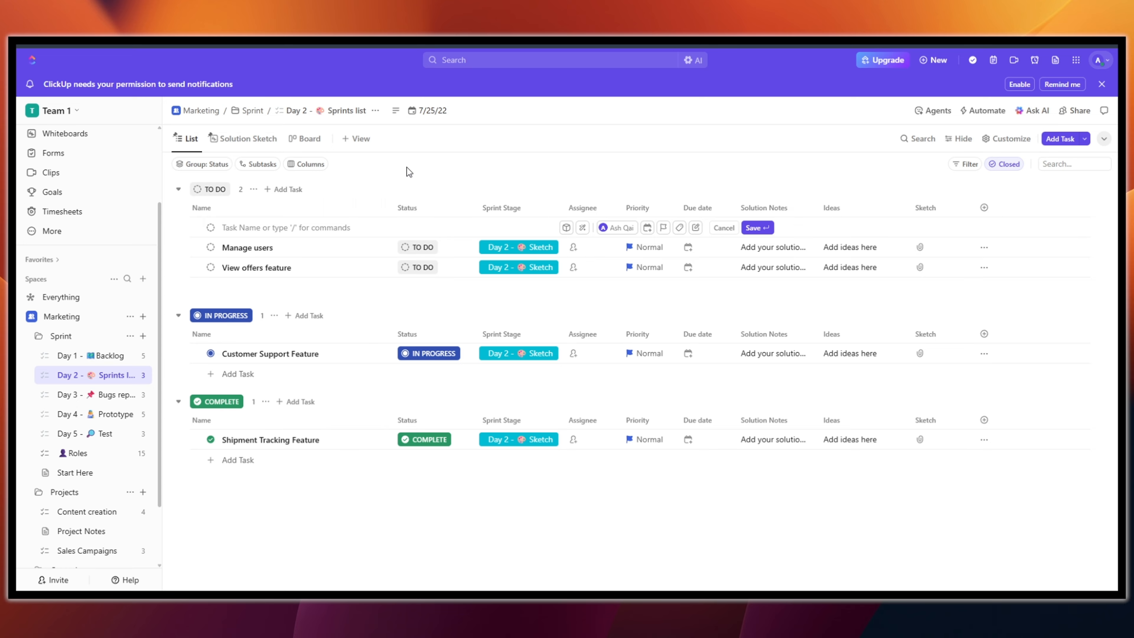
key("Escape")
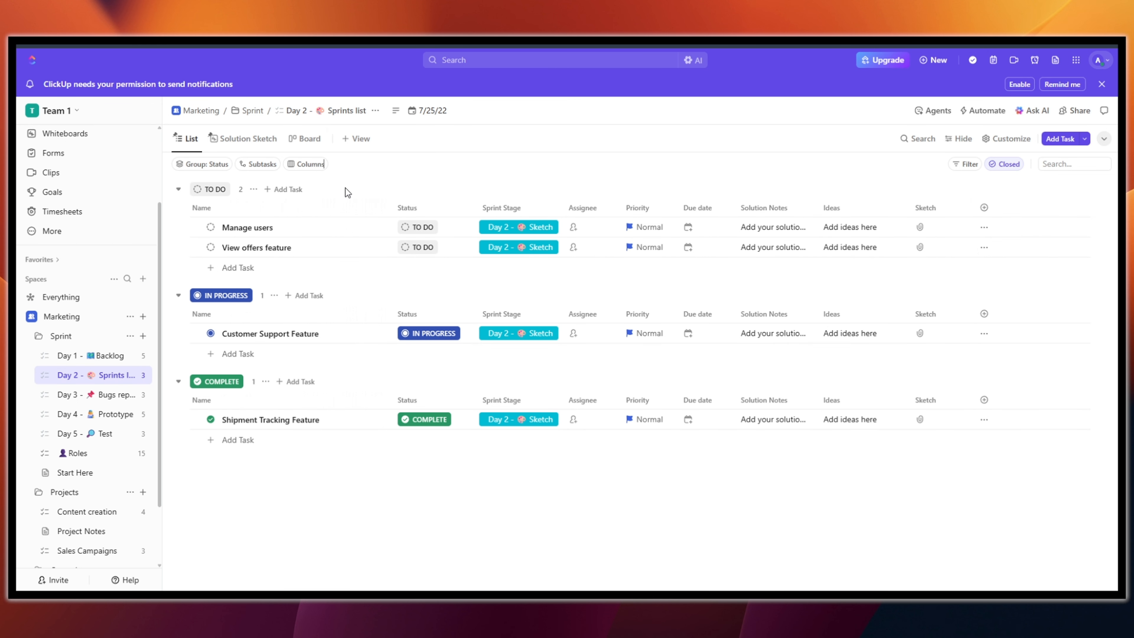
left_click(305, 140)
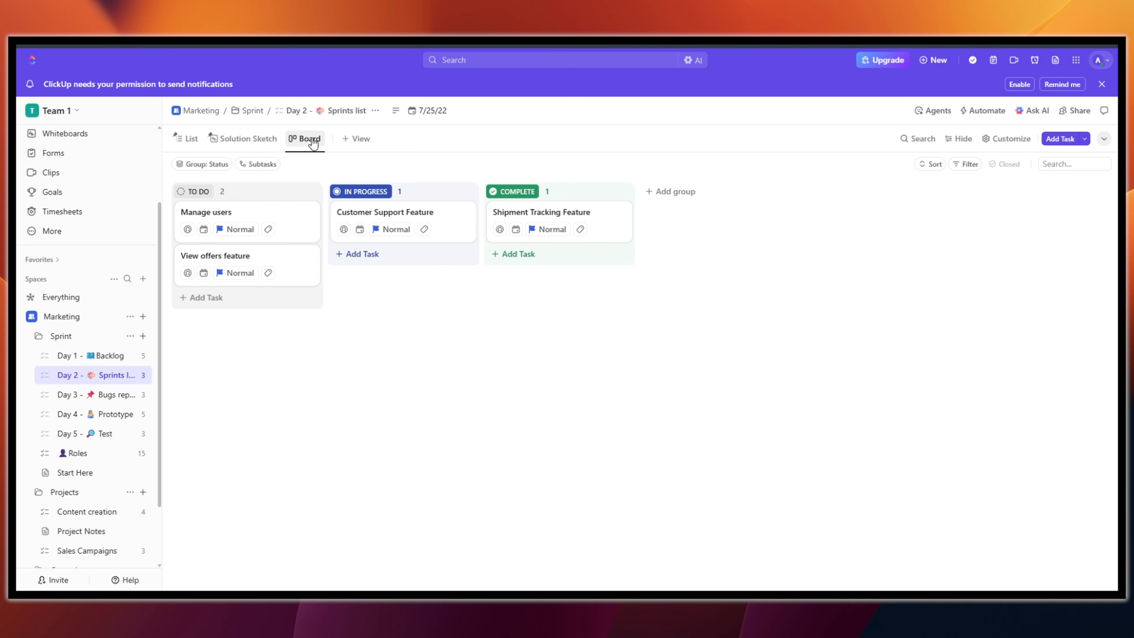
left_click_drag(230, 218, 383, 332)
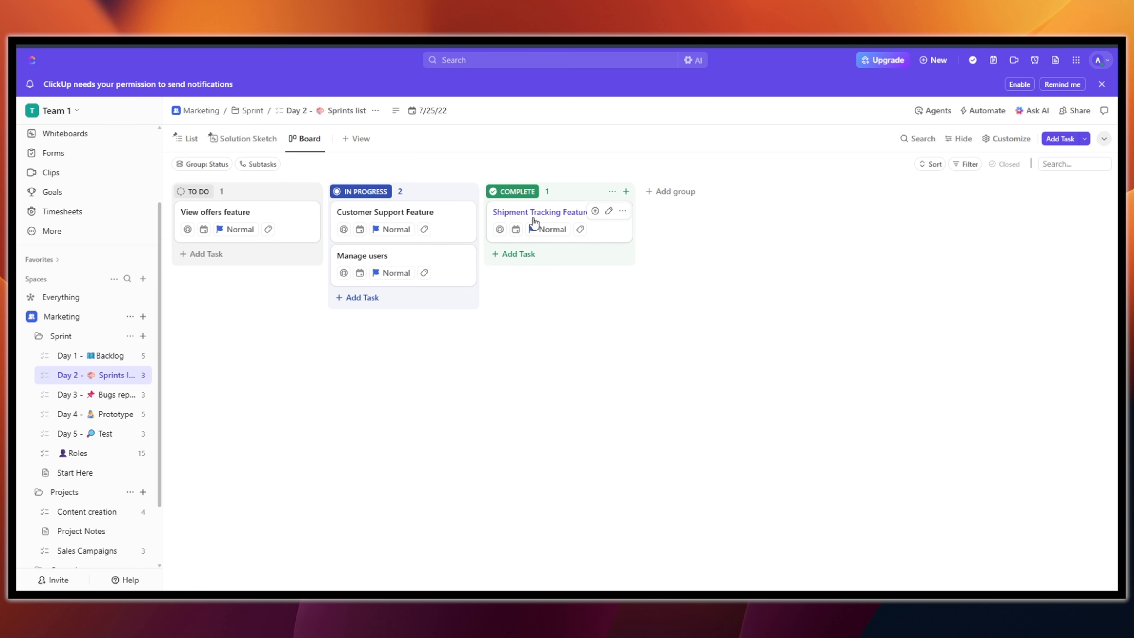
Step: Add a "Priority" status group to the board and try to move Customer Support Feature into it
left_click(656, 193)
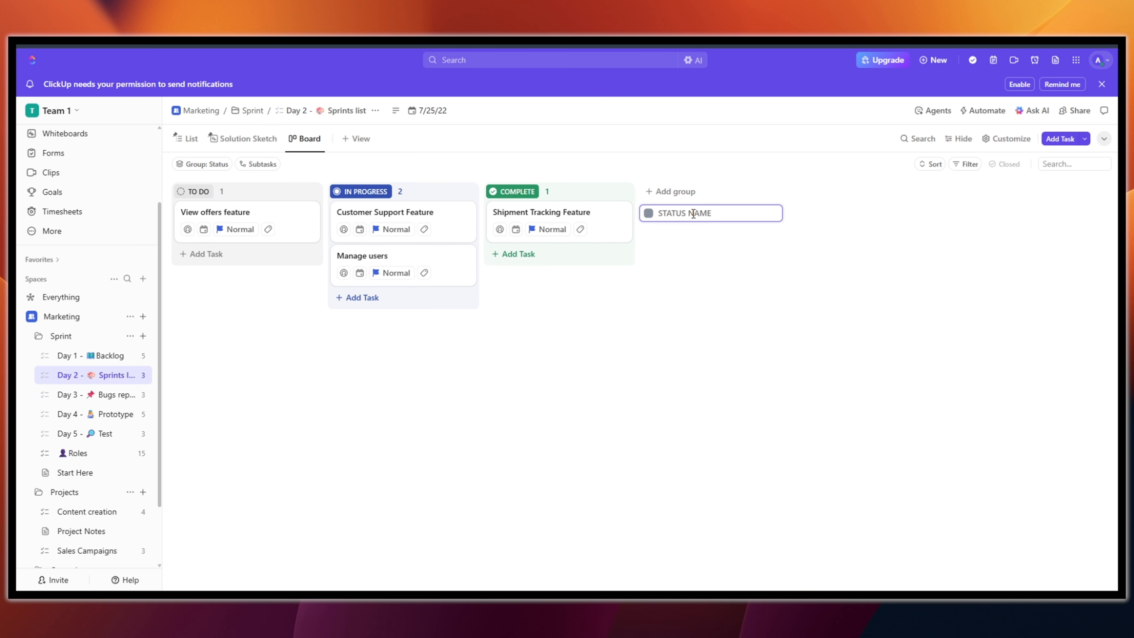
type("Priority")
key("Return")
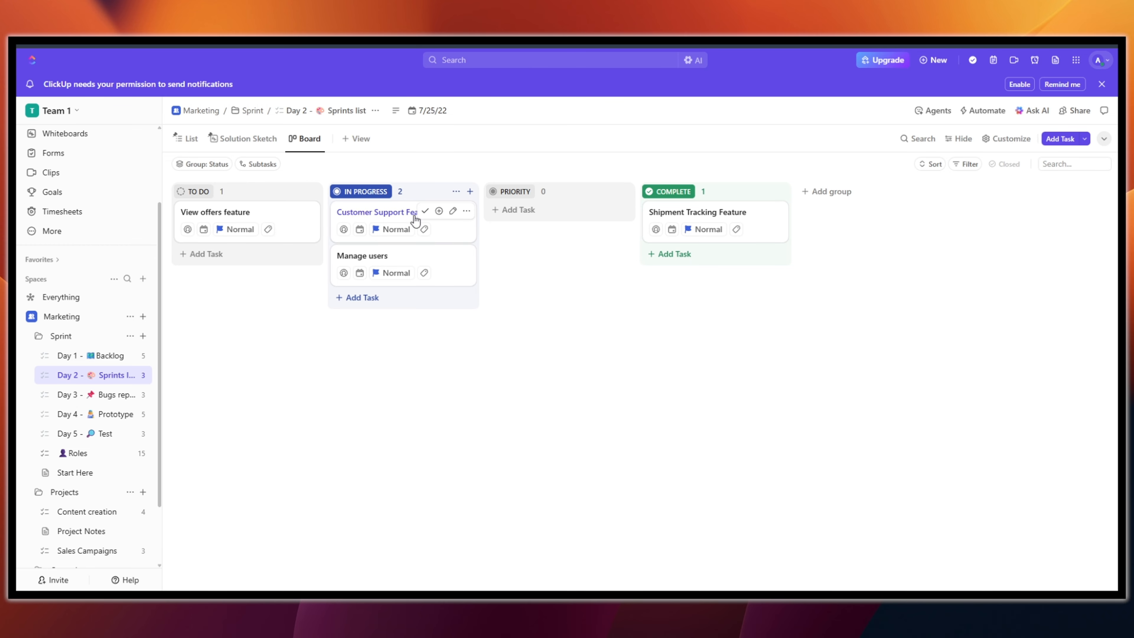
left_click_drag(418, 218, 607, 212)
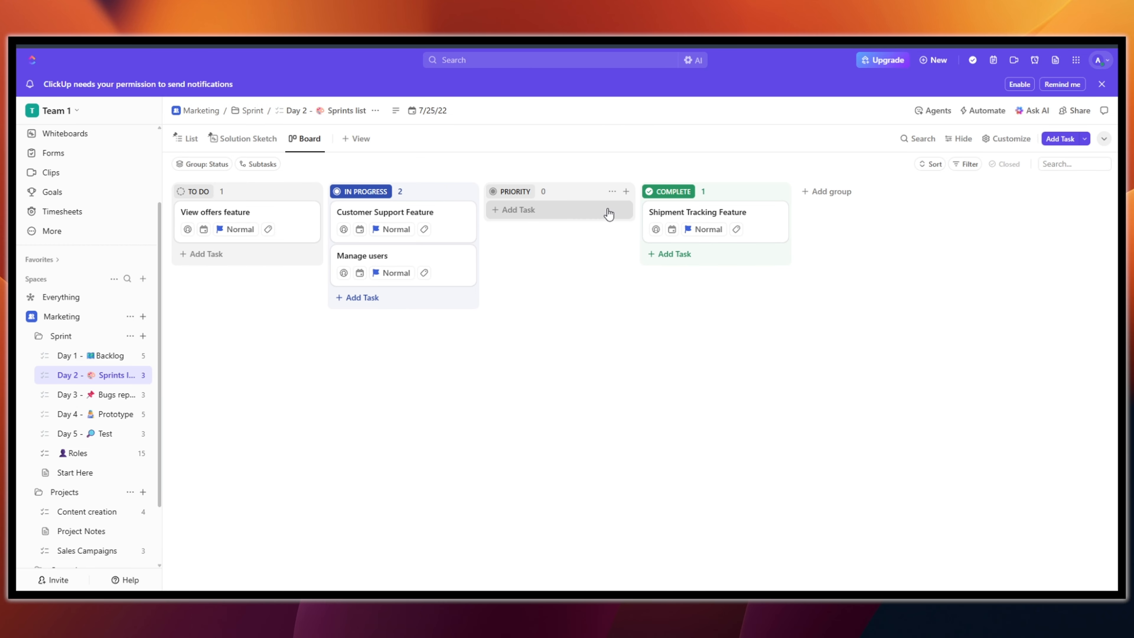
Step: Create a task named "1" with Urgent priority in the Priority group
left_click(554, 210)
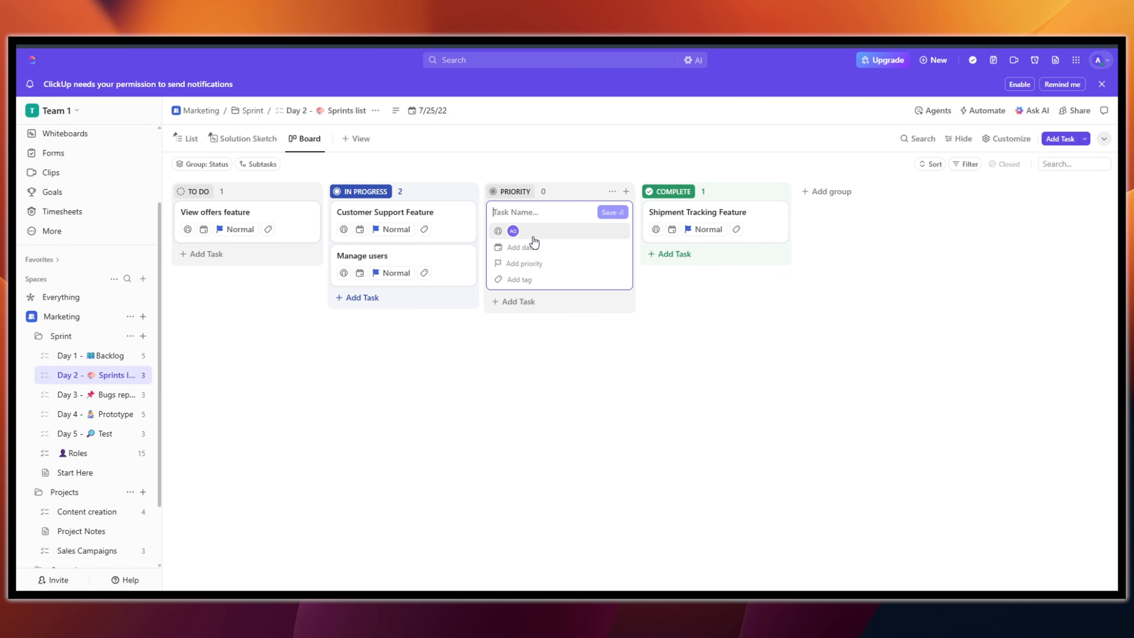
left_click(534, 264)
left_click(526, 307)
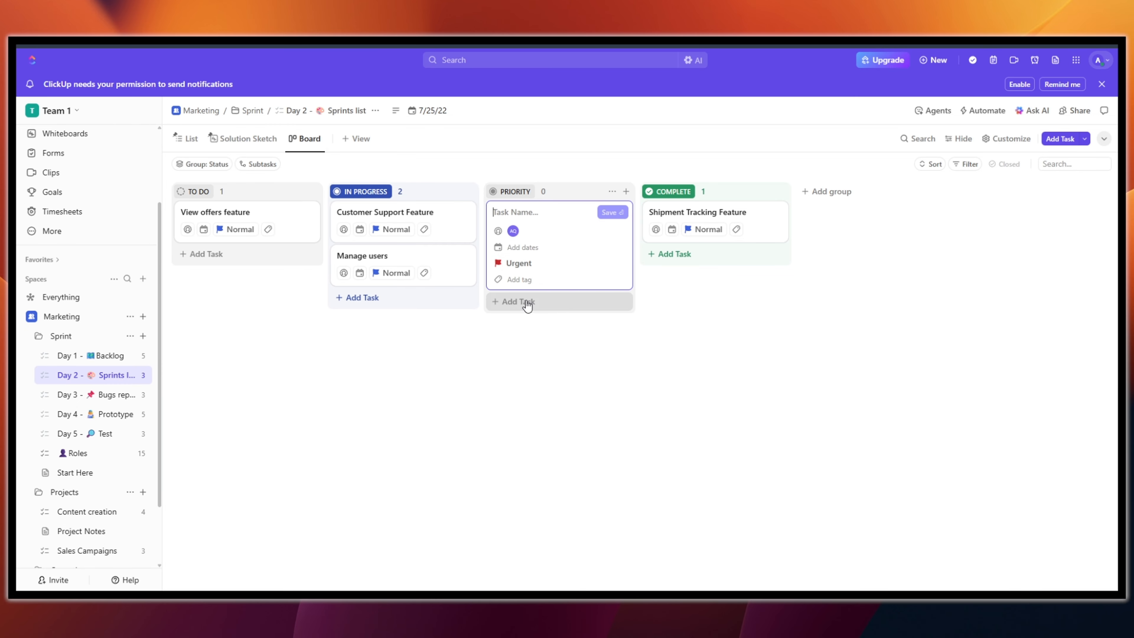
type("1")
key("Return")
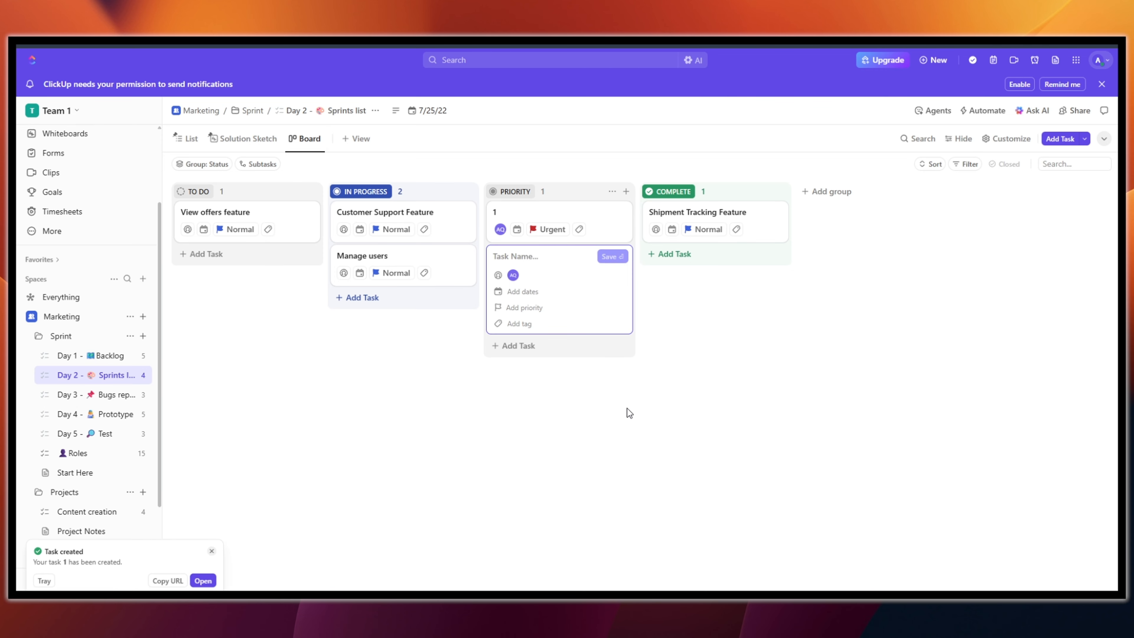
left_click(628, 408)
Step: Move the Customer Support Feature task from In Progress to the Priority group and dismiss the task notification
left_click_drag(404, 232, 559, 271)
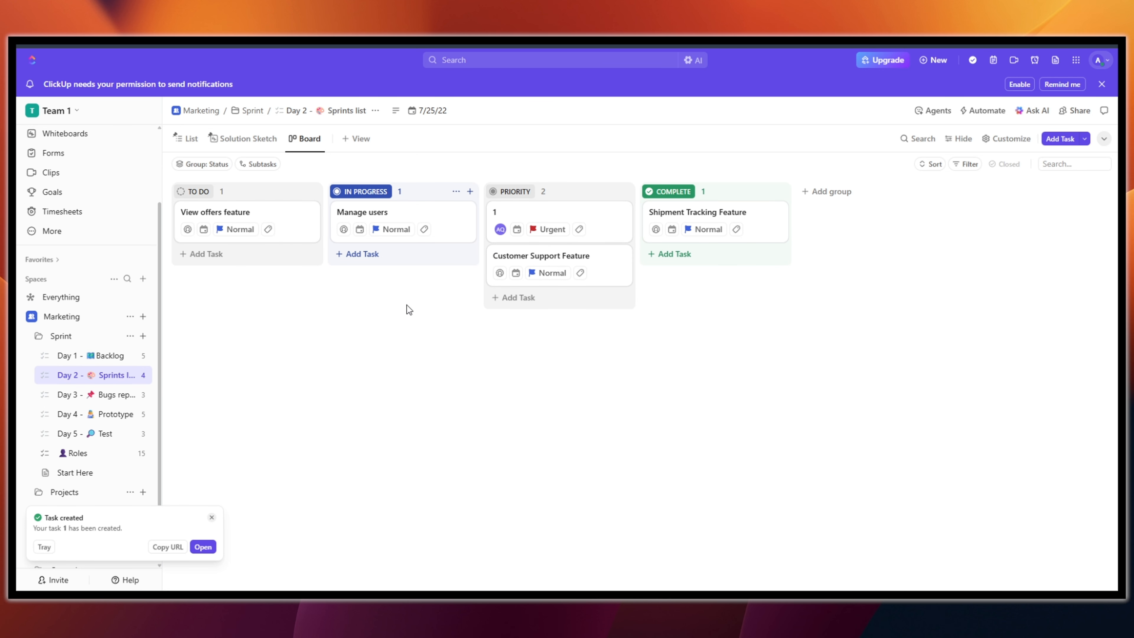
left_click(212, 517)
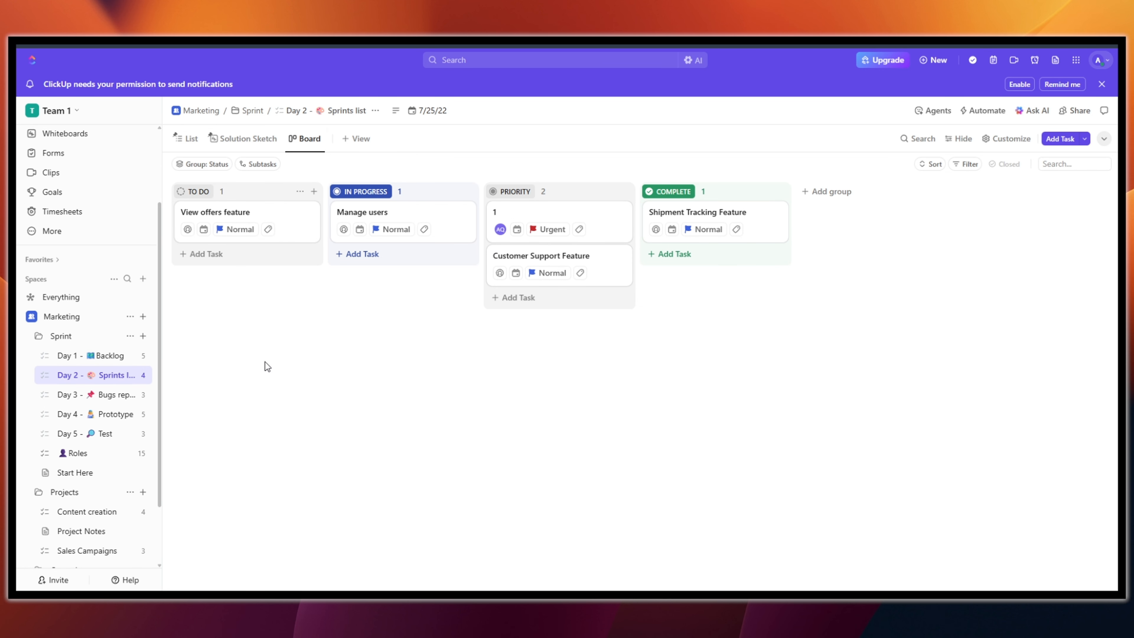
Step: Open the Day 3 - Bugs reporting list and try to rename its To Do status group to "New bugs"
left_click(107, 394)
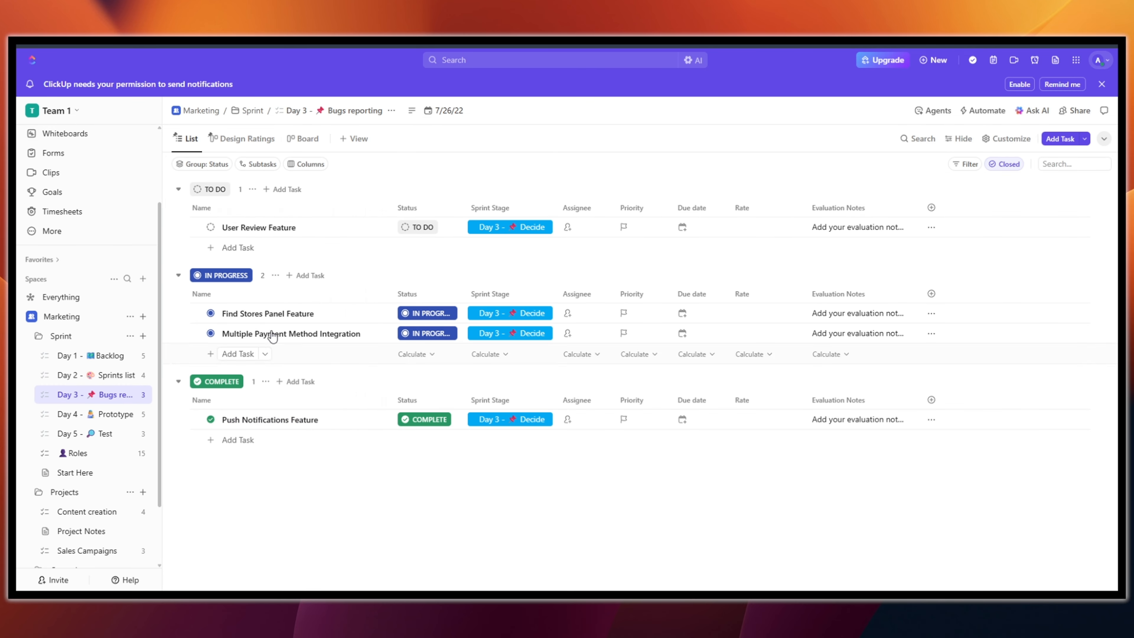
left_click(215, 189)
type("New")
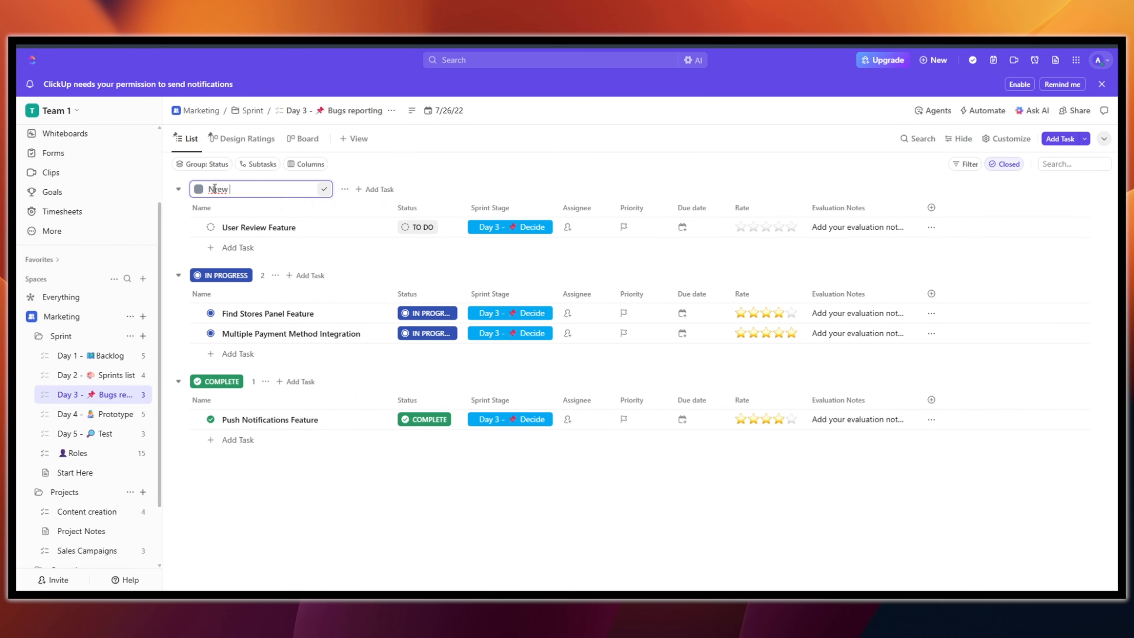
type(" bugs")
left_click(323, 465)
left_click(514, 387)
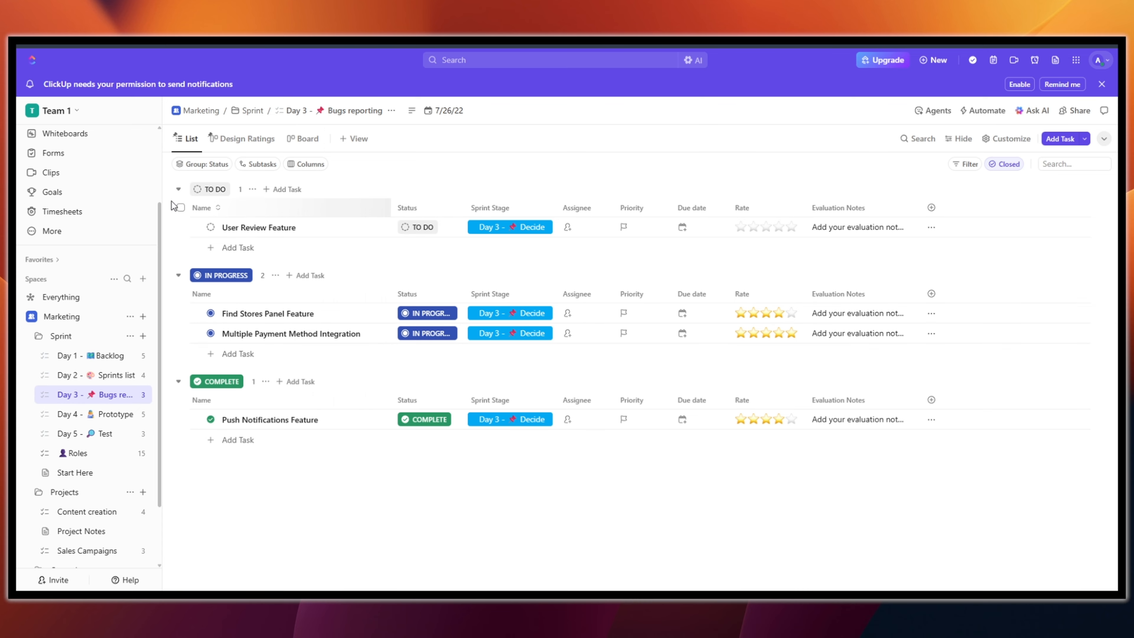
Step: Rename the To Do status group to "New bugs", applying the status to the Day 3 - Bugs reporting list only
left_click(215, 188)
type("New bugs")
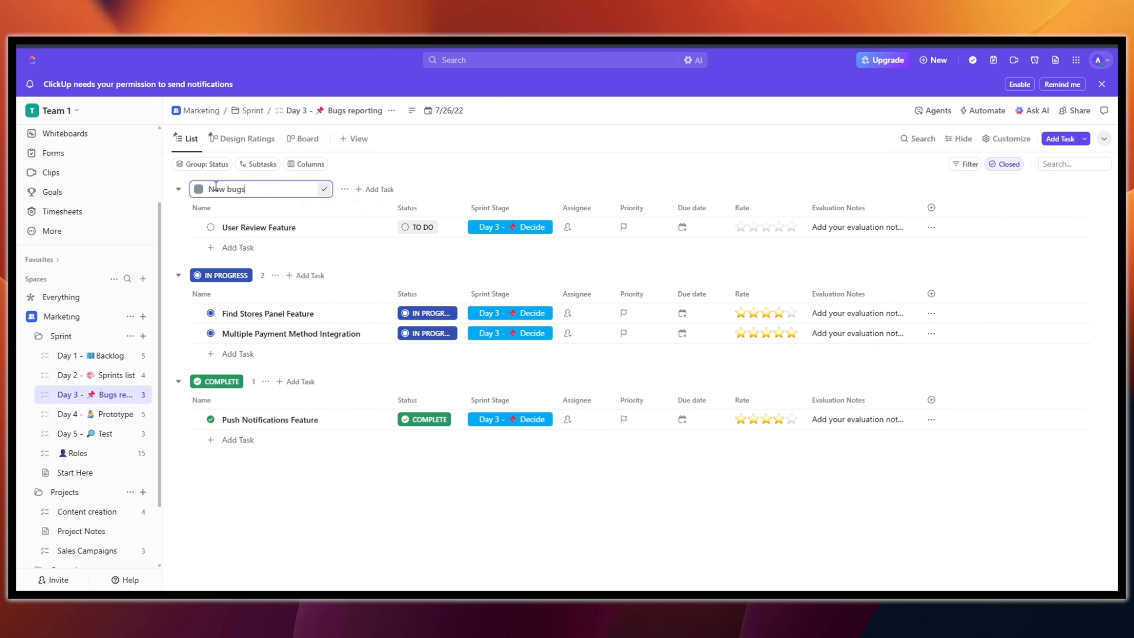
key("Return")
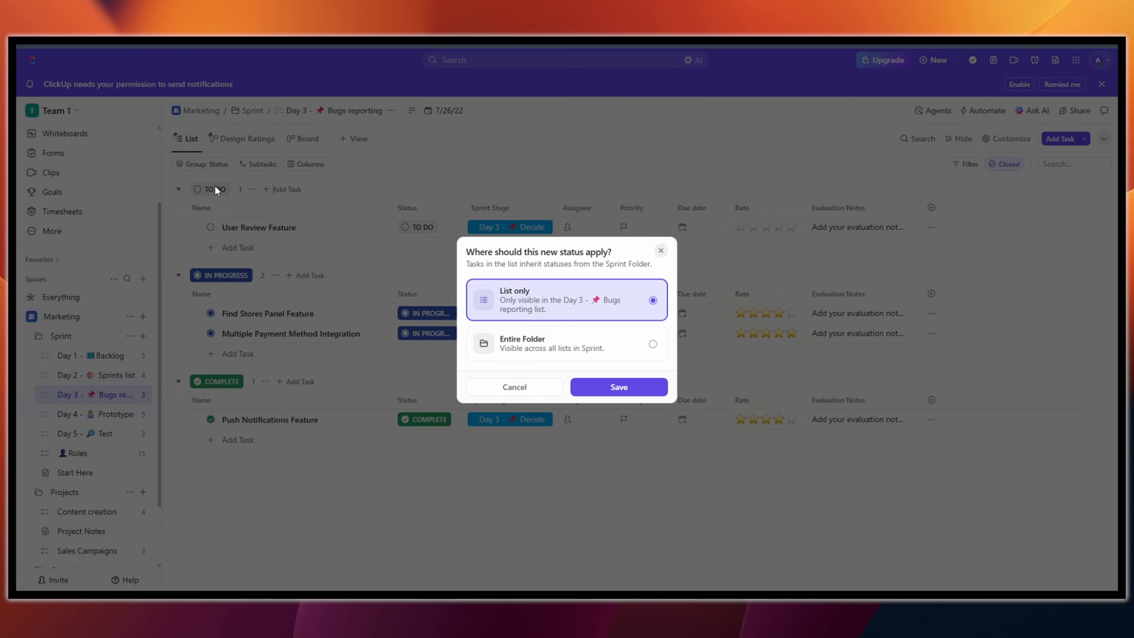
left_click(615, 388)
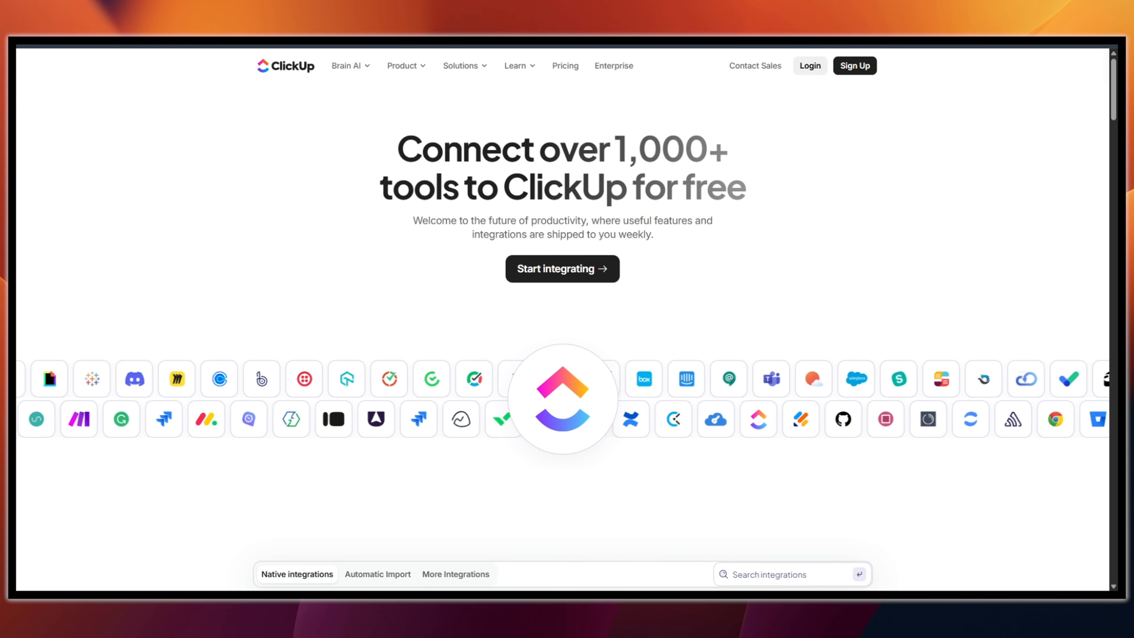
Step: On the ClickUp integrations website, find GitHub among the native integrations and review how its page describes linking pull requests, commits and branches
scroll(299, 249, "down", 5)
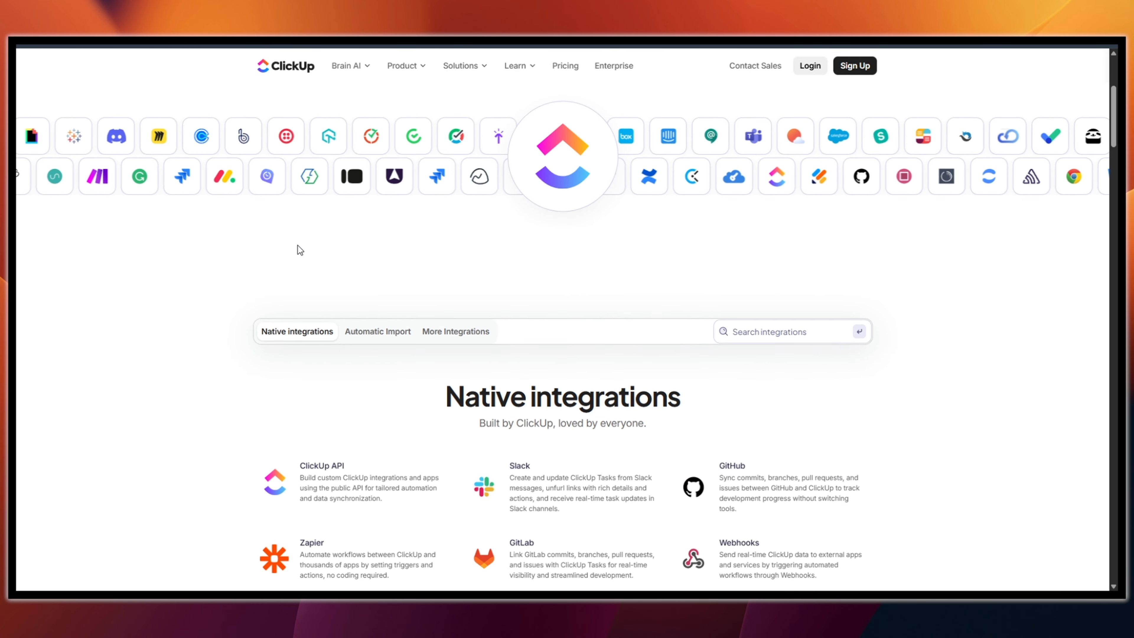
scroll(299, 250, "down", 5)
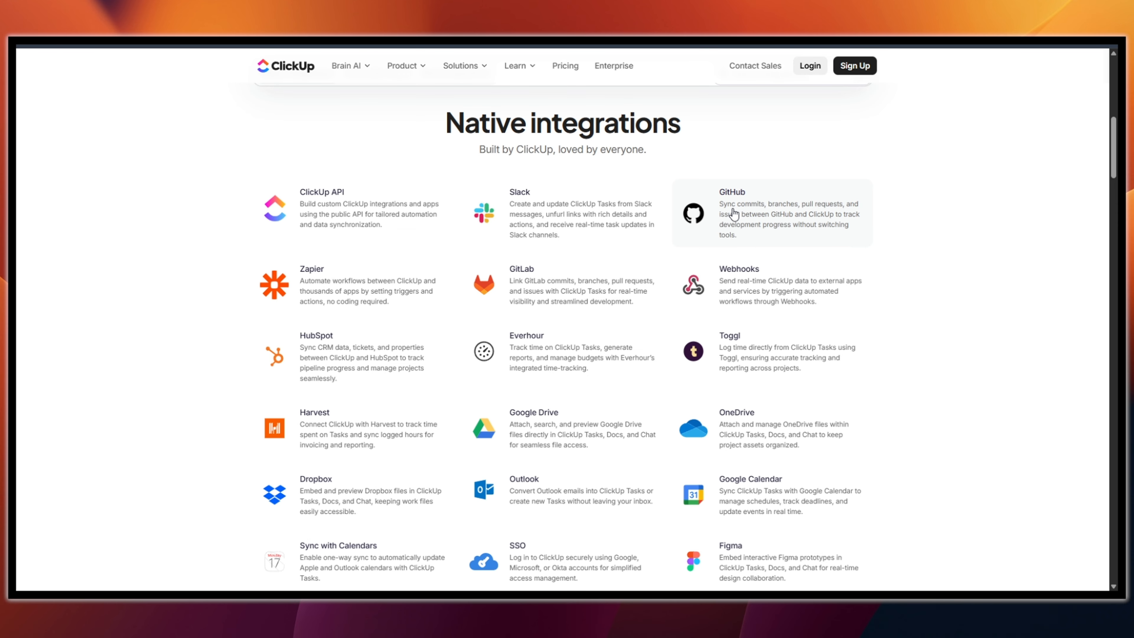
left_click(734, 214)
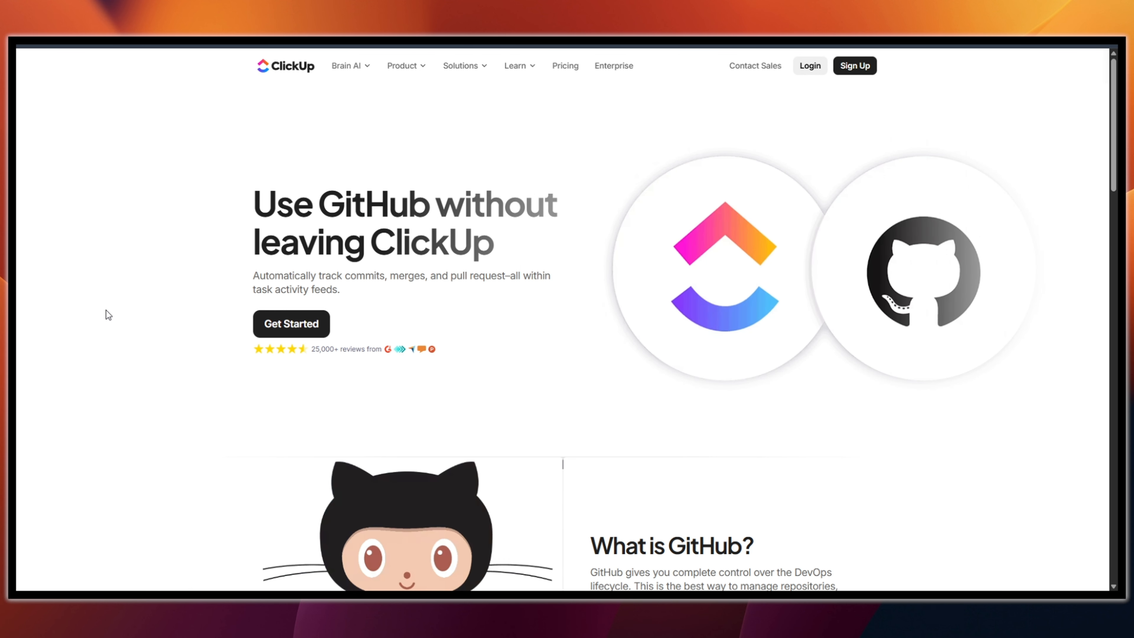
scroll(105, 311, "down", 5)
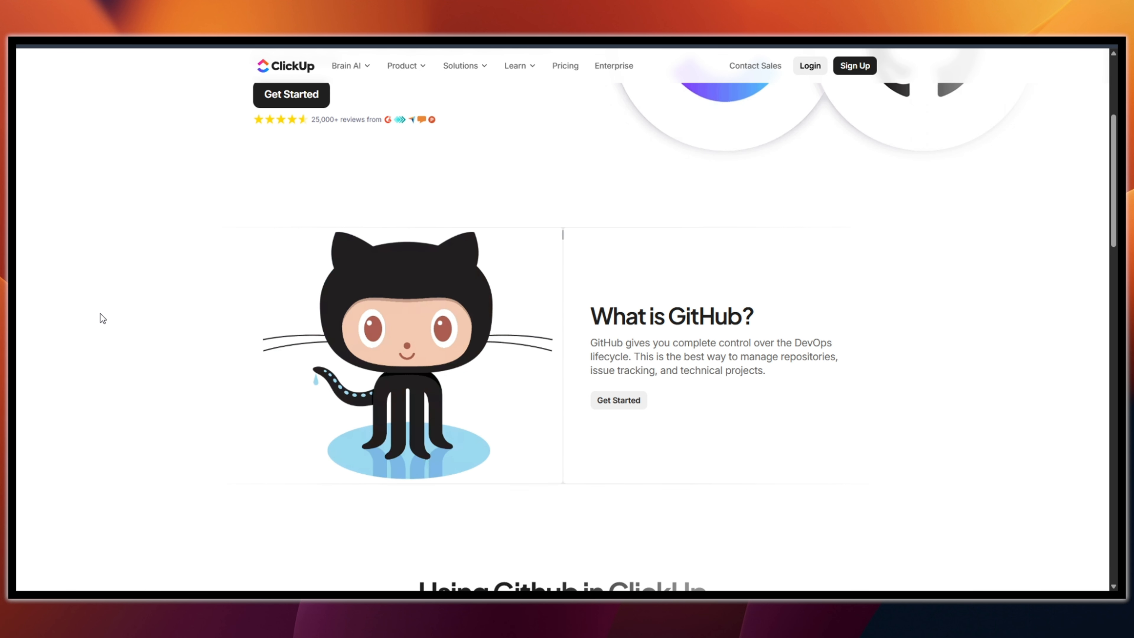
scroll(100, 314, "down", 8)
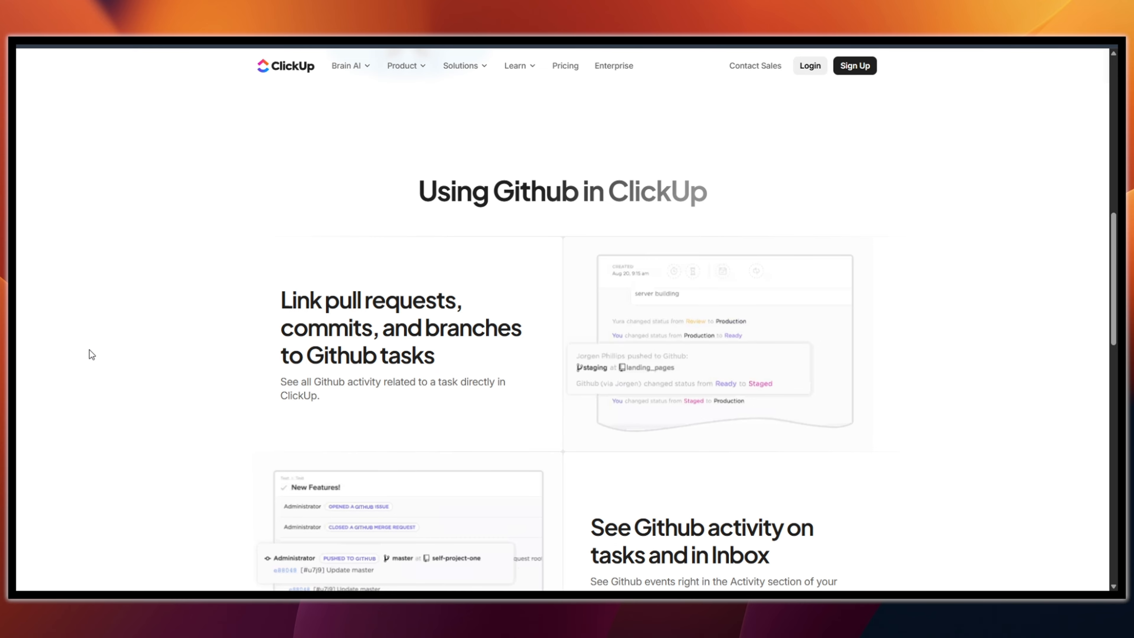
scroll(89, 349, "down", 7)
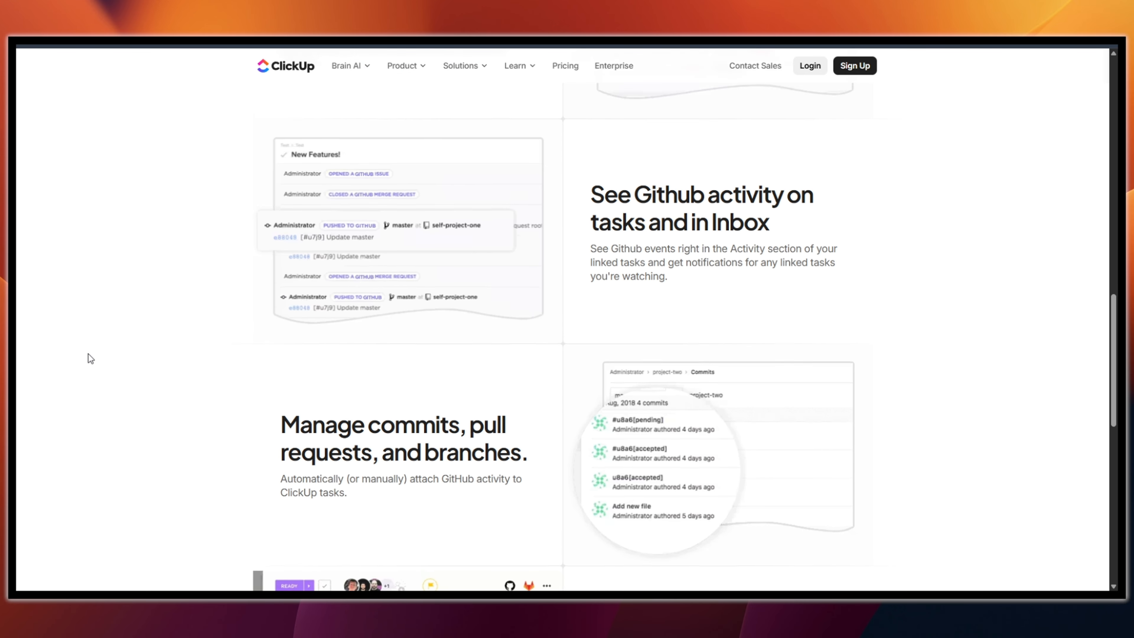
scroll(91, 359, "up", 20)
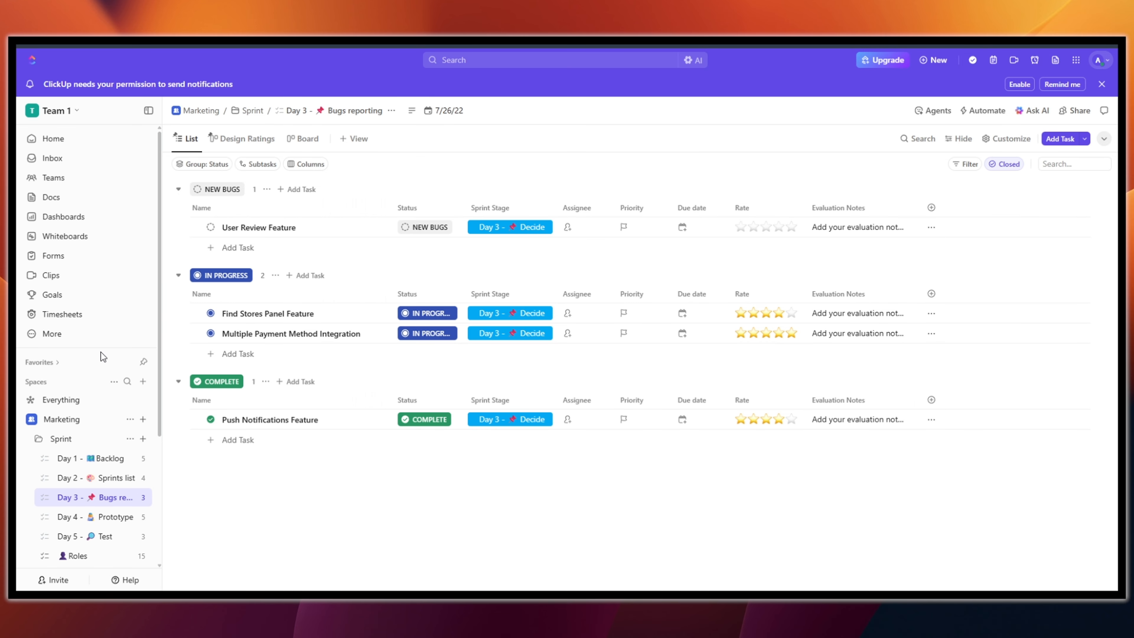
Step: Return to the ClickUp workspace and open the Day 1 - Backlog list in the Sprint folder
scroll(101, 352, "down", 4)
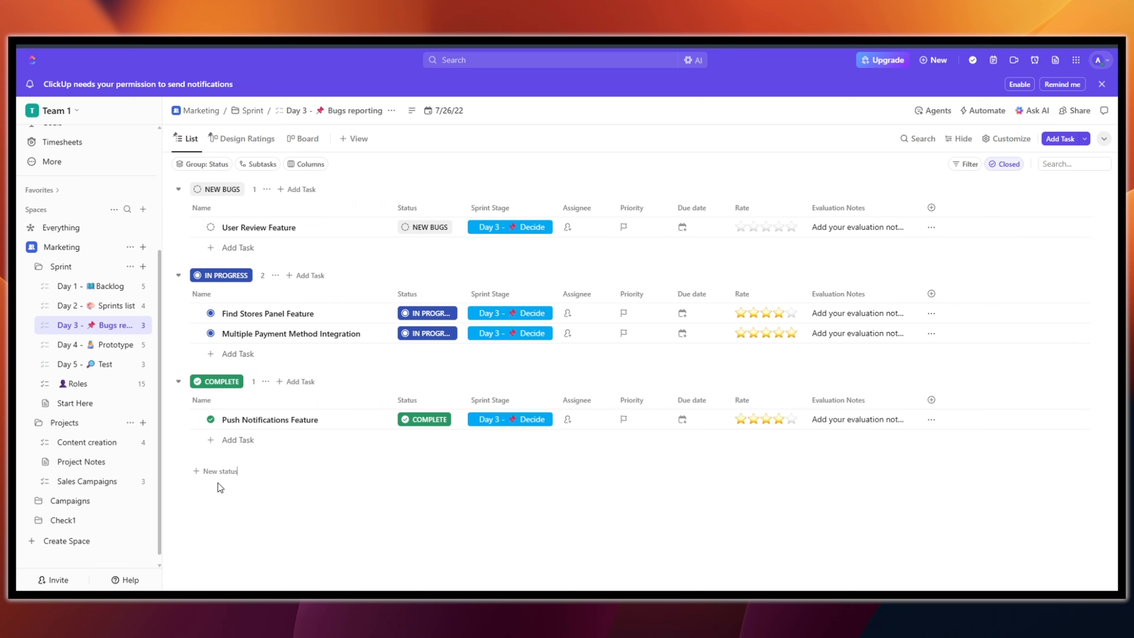
left_click(69, 287)
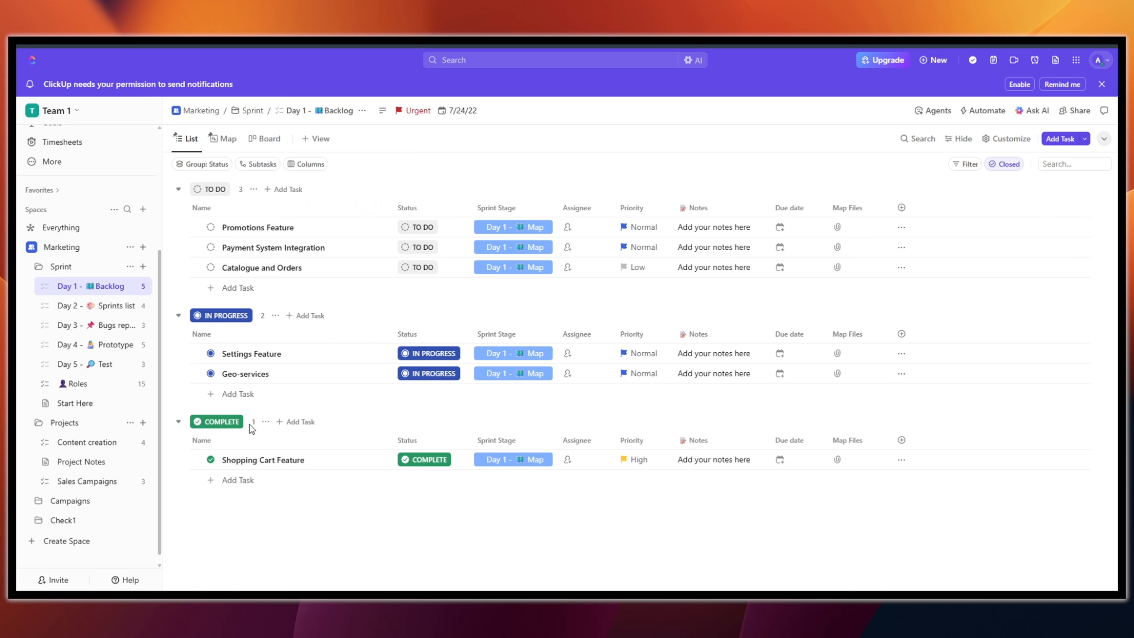